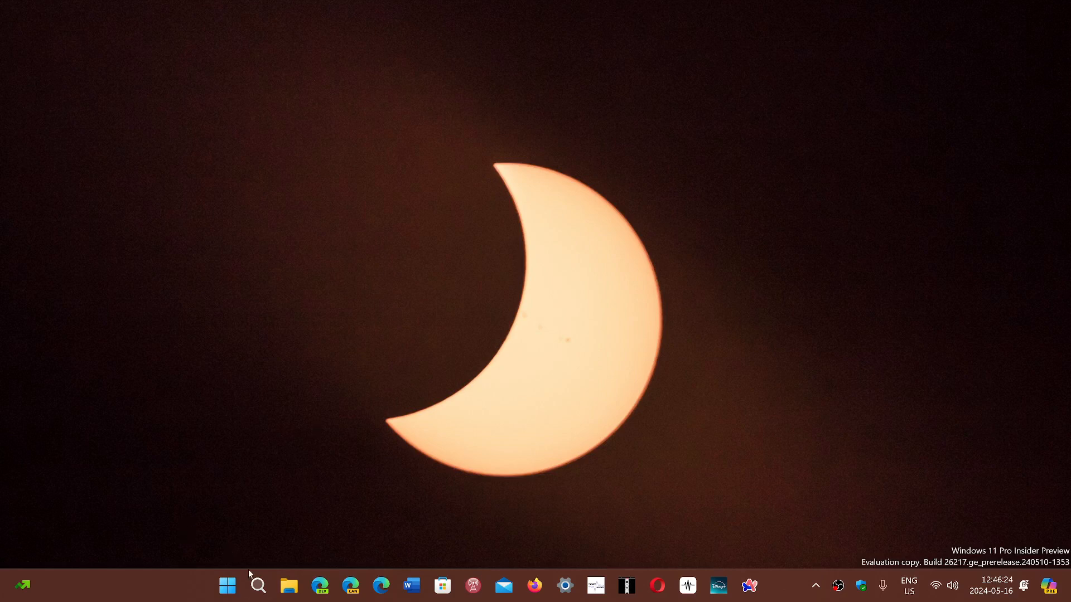
Launch Google Chrome from the taskbar search panel's Top apps
{"action": "left_click", "coordinate": [257, 585]}
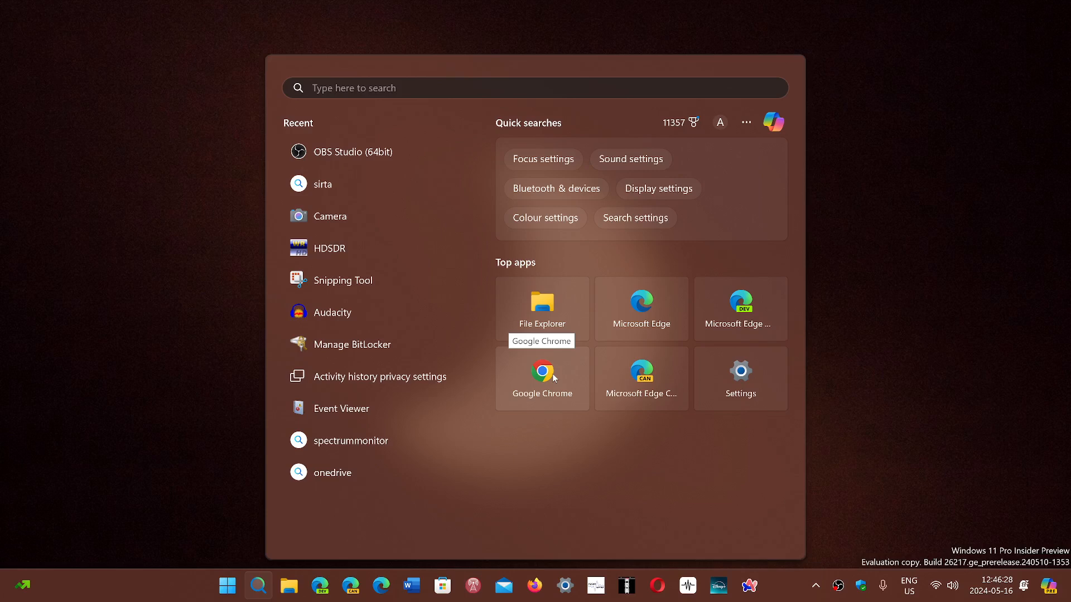
{"action": "left_click", "coordinate": [552, 373]}
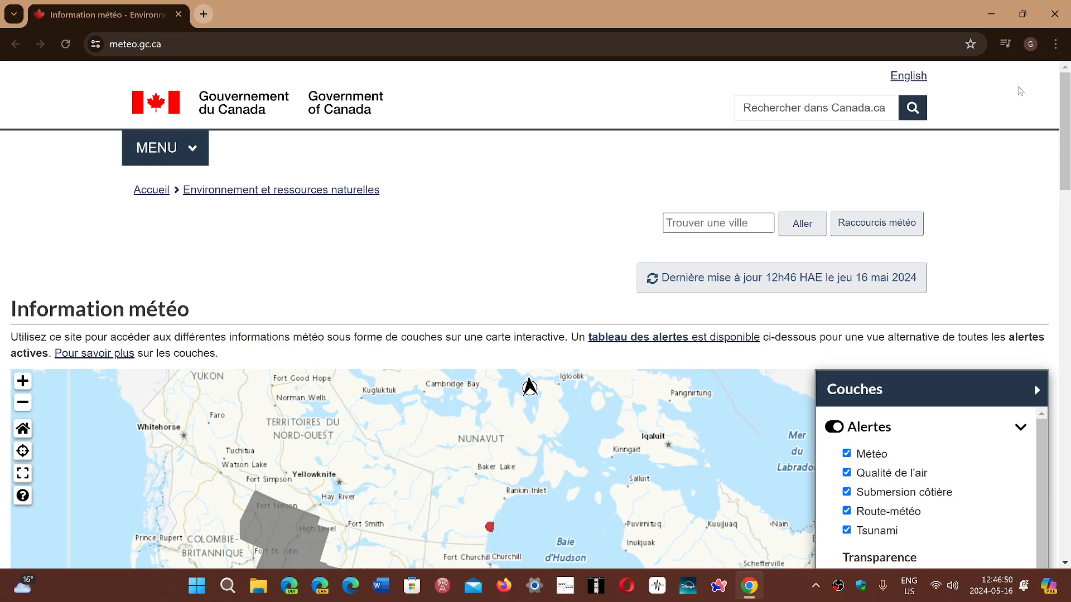
Show About Google Chrome via Help, confirming version 125.0.6422.61 is up to date
{"action": "left_click", "coordinate": [1057, 45]}
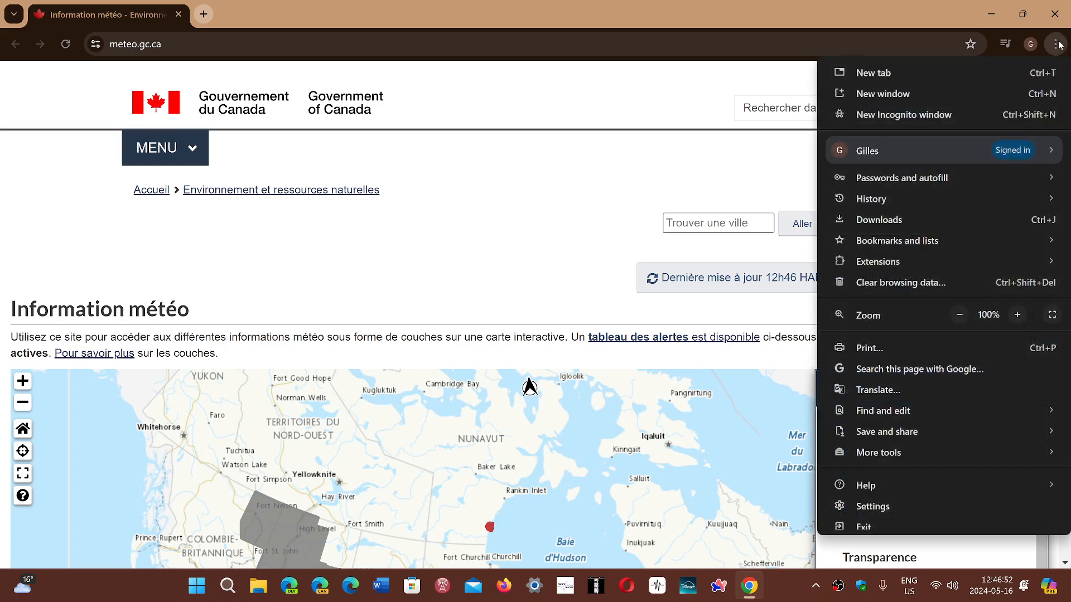
{"action": "mouse_move", "coordinate": [866, 485]}
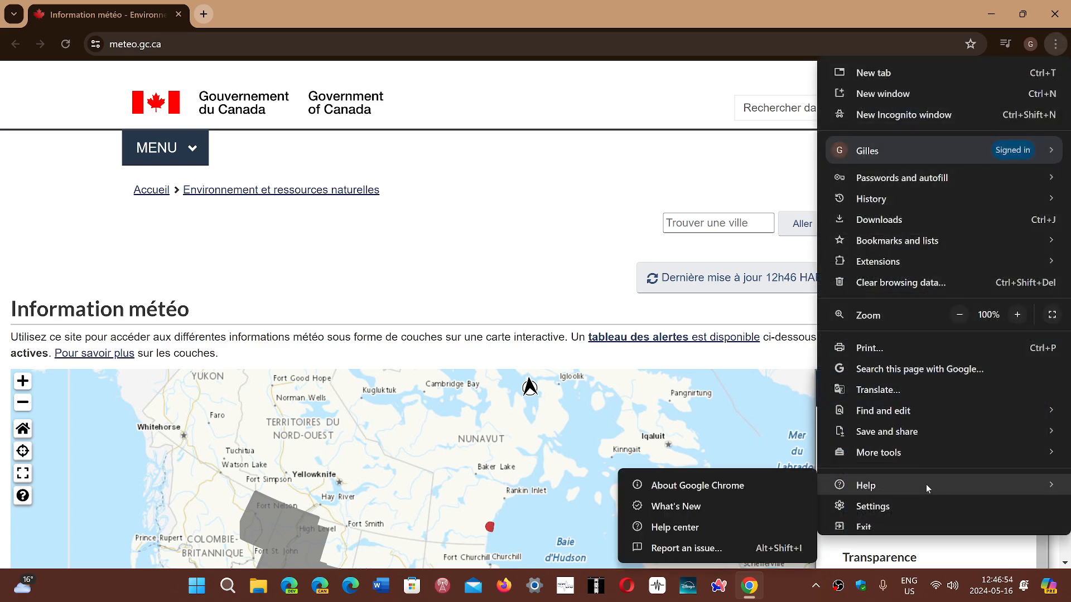
{"action": "left_click", "coordinate": [746, 483]}
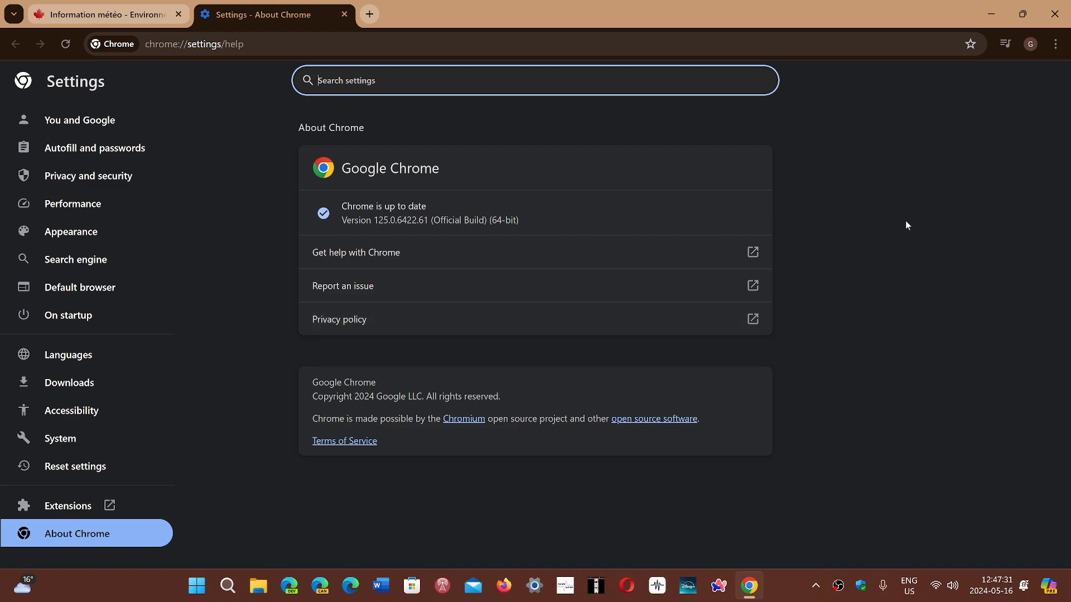
Close the Chrome window, returning to the desktop
{"action": "left_click", "coordinate": [1053, 14]}
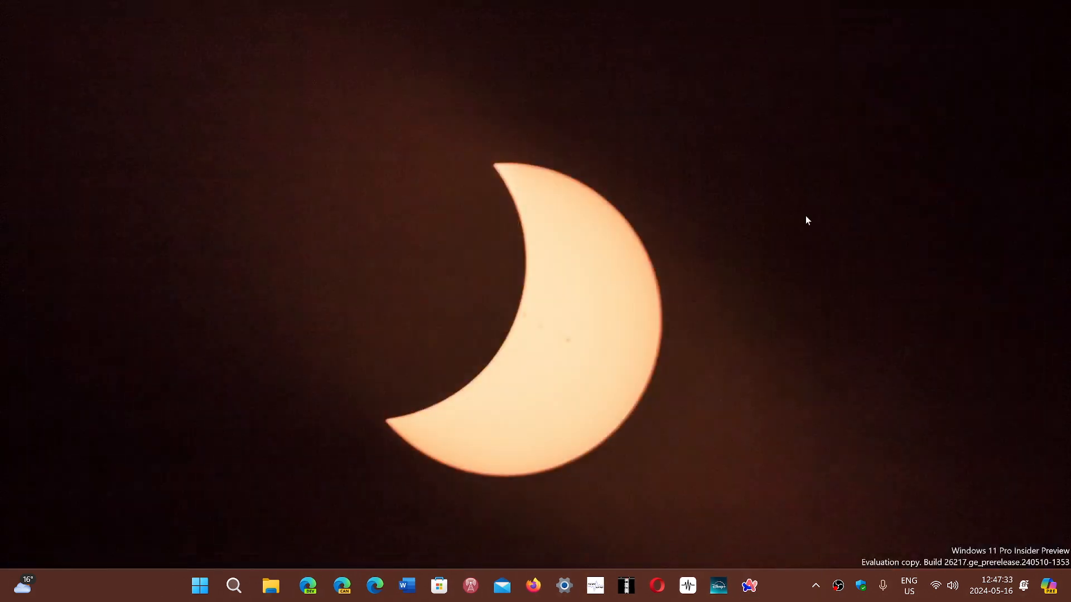